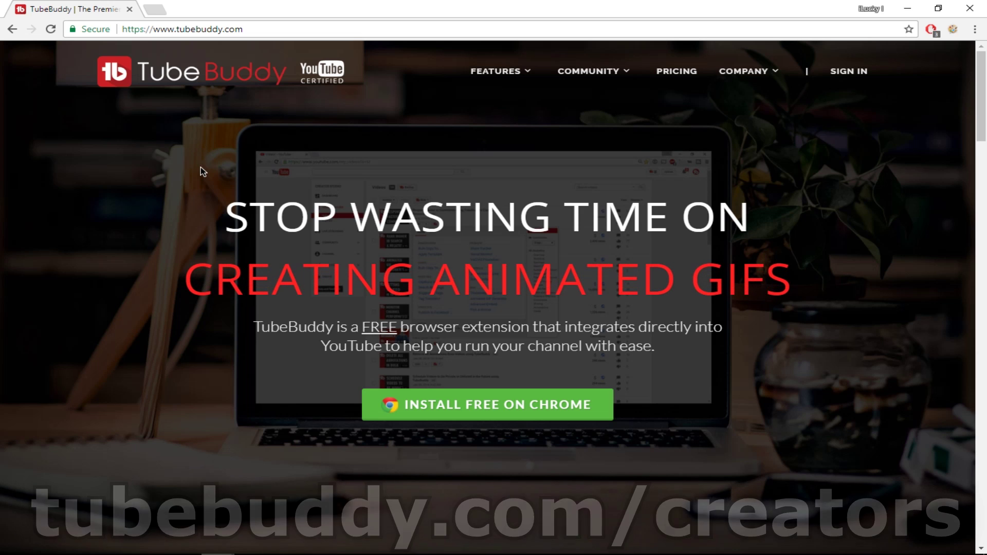
- Open the TubeBuddy for YouTube Chrome Web Store listing from tubebuddy.com's 'Install Free on Chrome' offer
left_click(541, 410)
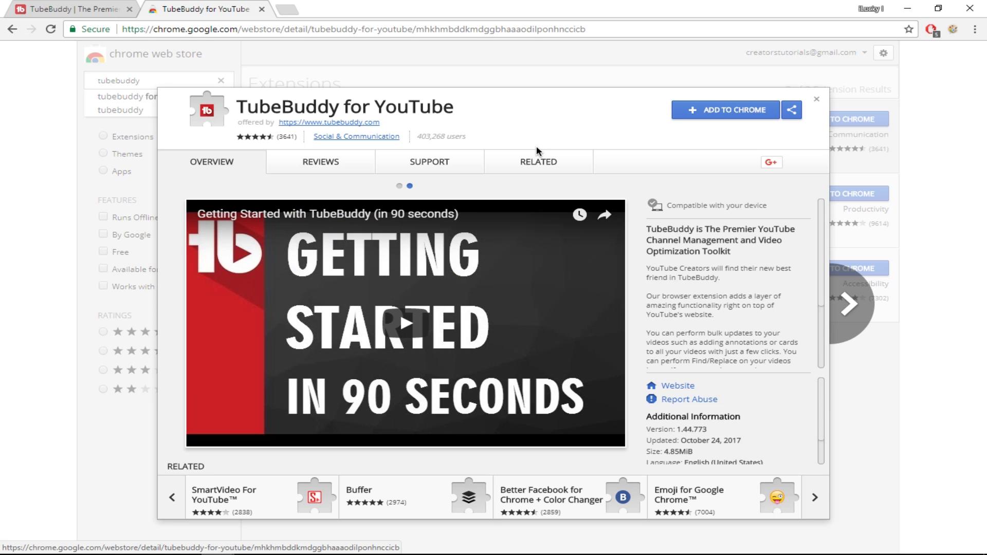
- Add the TubeBuddy for YouTube extension to Chrome and close the Web Store tab
left_click(717, 111)
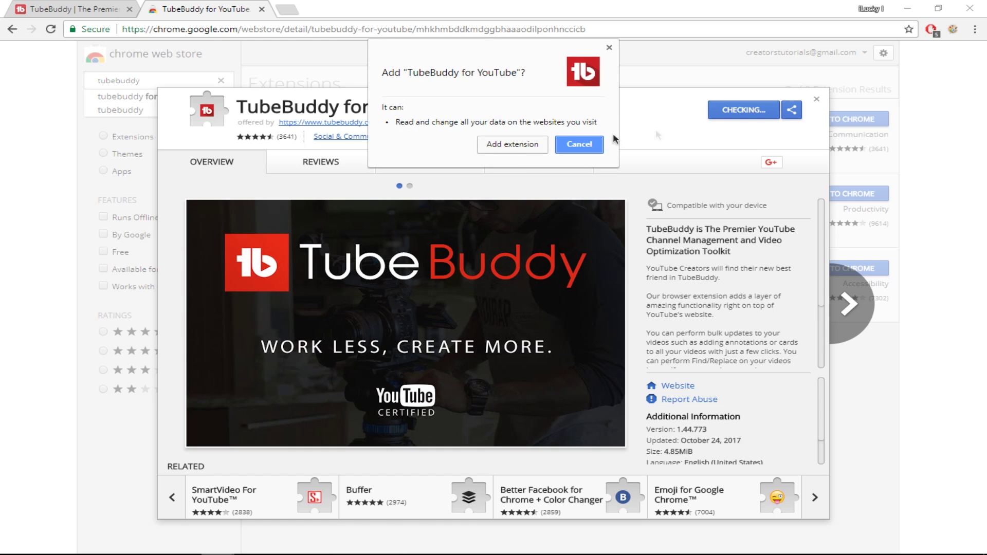
left_click(518, 149)
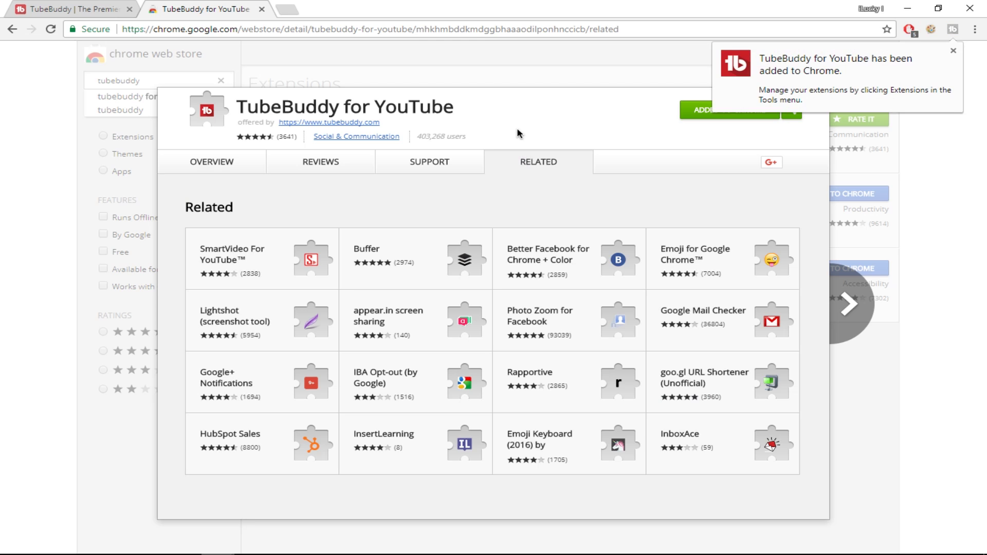
left_click(262, 9)
- Go to youtube.com and start TubeBuddy's 'Sign-in with YouTube' from its toolbar menu
left_click(279, 41)
left_click(282, 30)
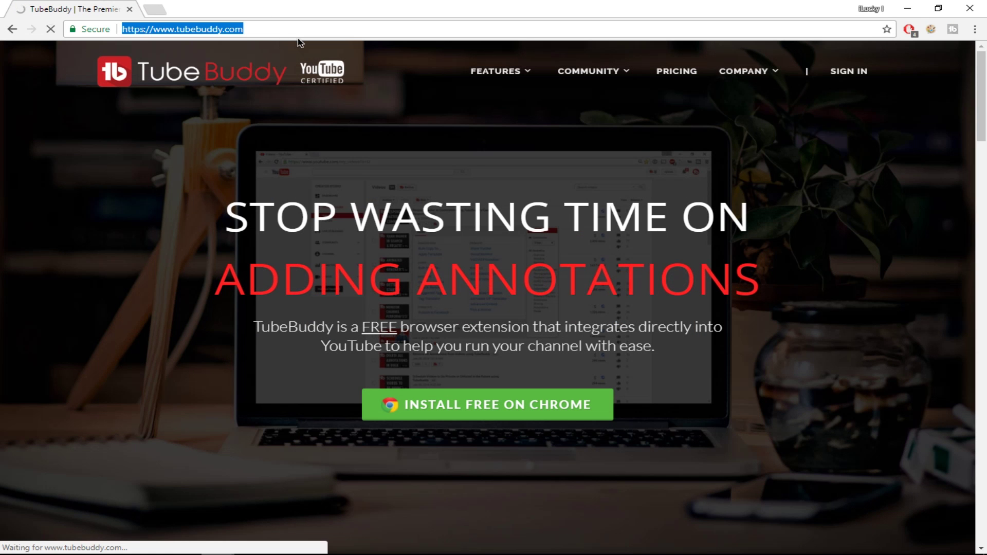
type("youtube")
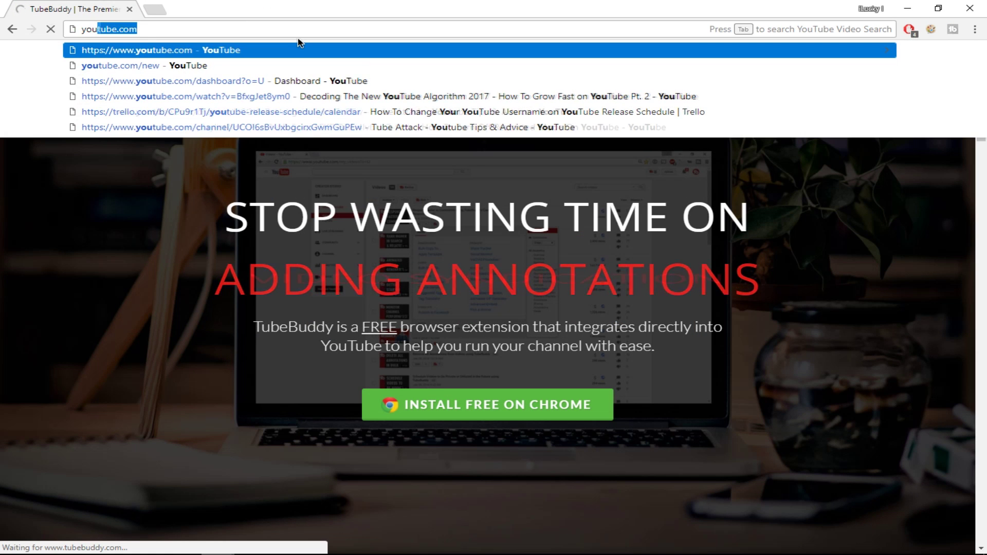
key("Return")
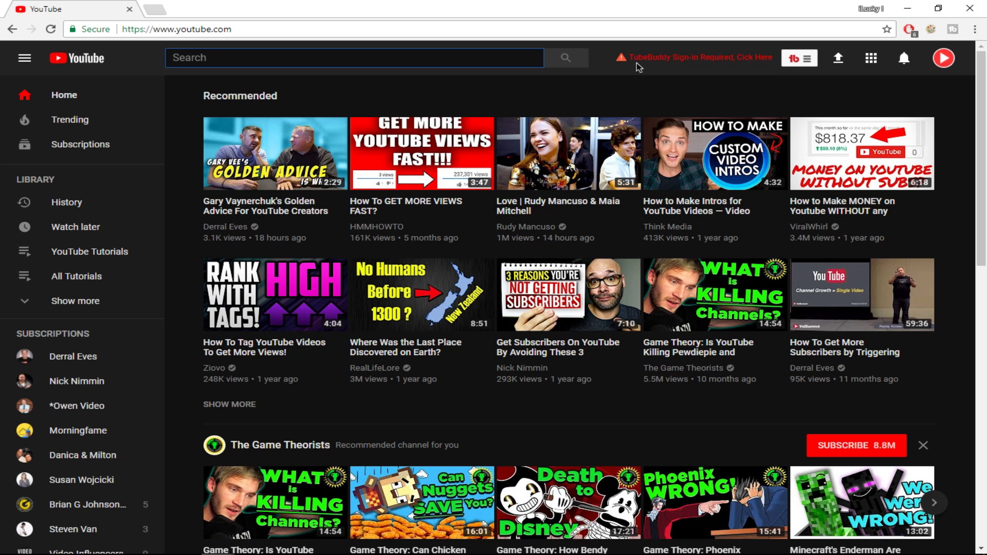
left_click(794, 59)
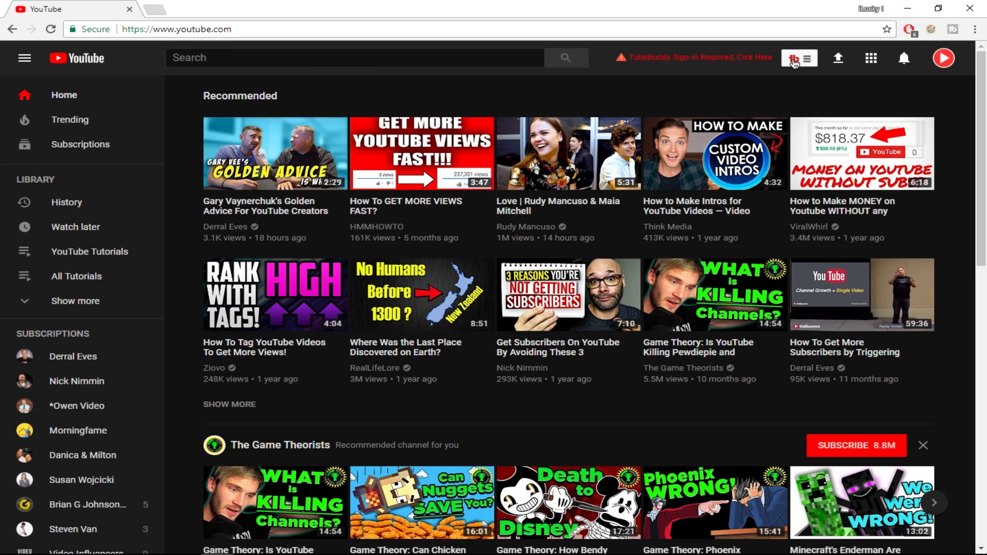
left_click(575, 315)
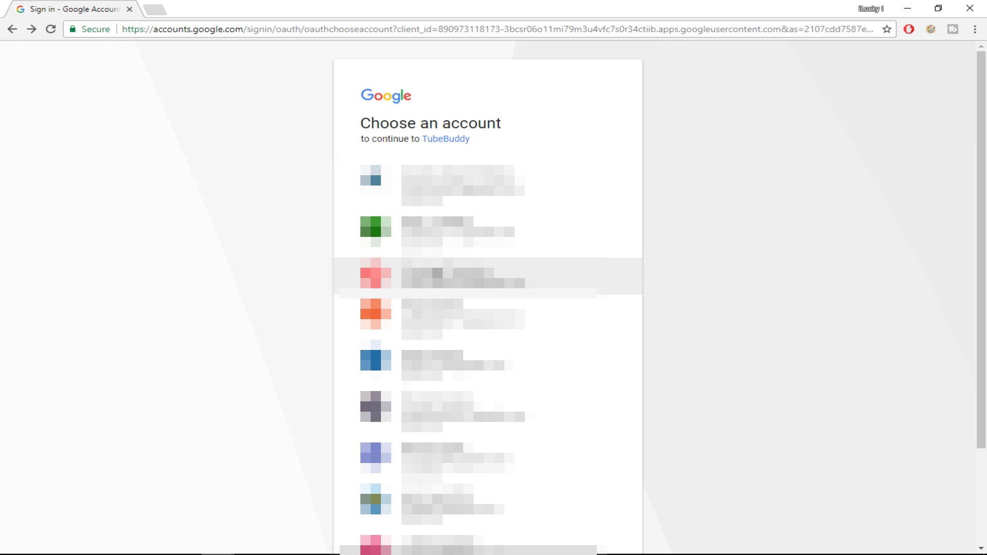
- Choose the Google account, allow TubeBuddy access, and confirm the Starter license in its menu
left_click(438, 272)
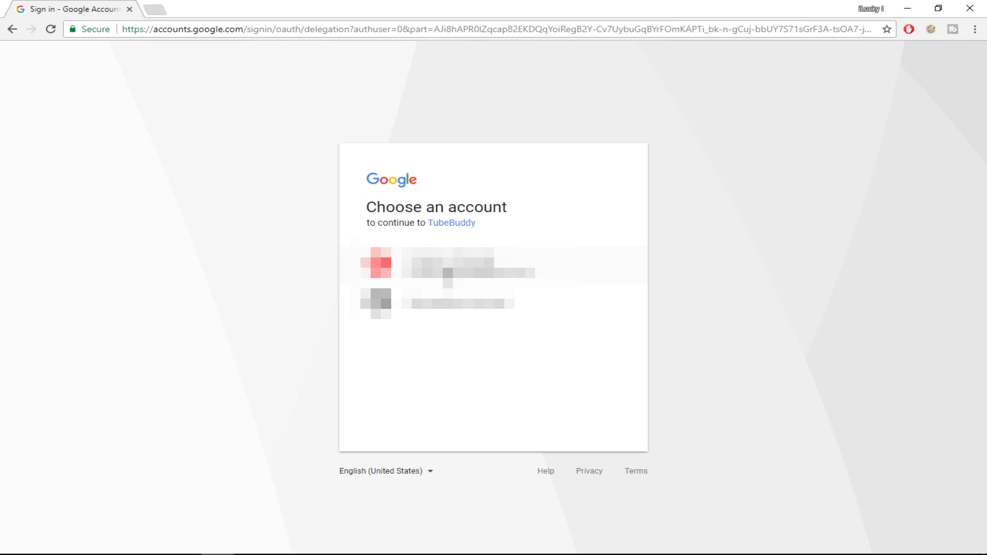
left_click(437, 278)
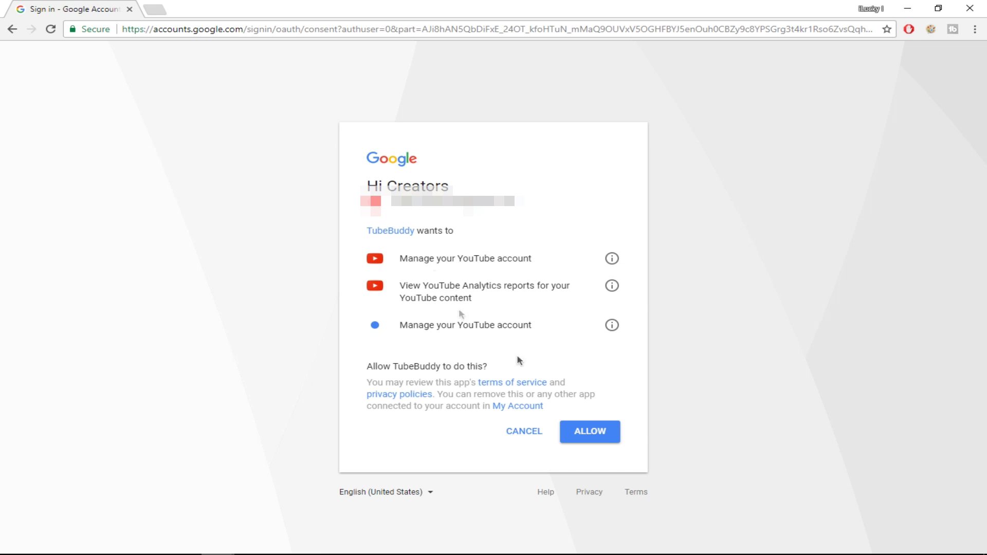
left_click(610, 432)
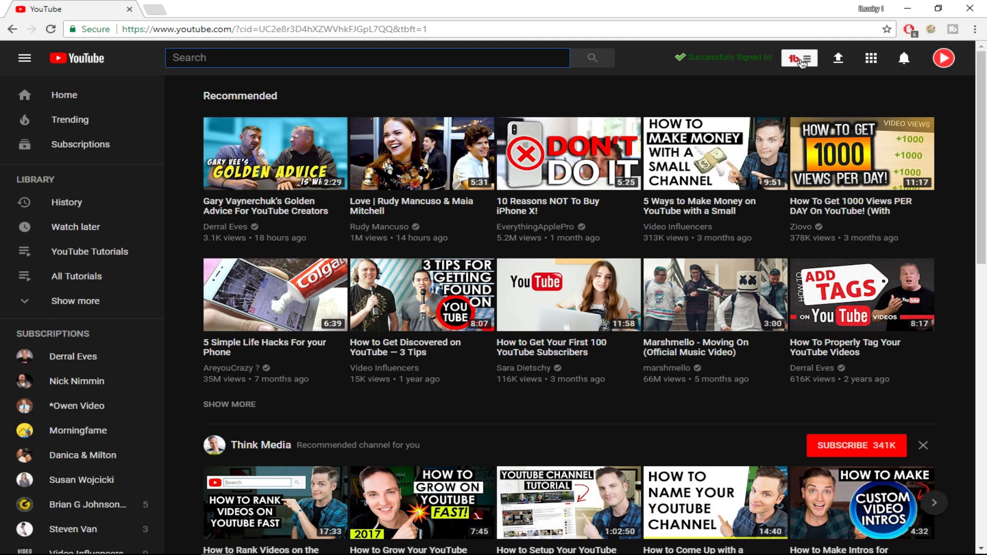
left_click(800, 59)
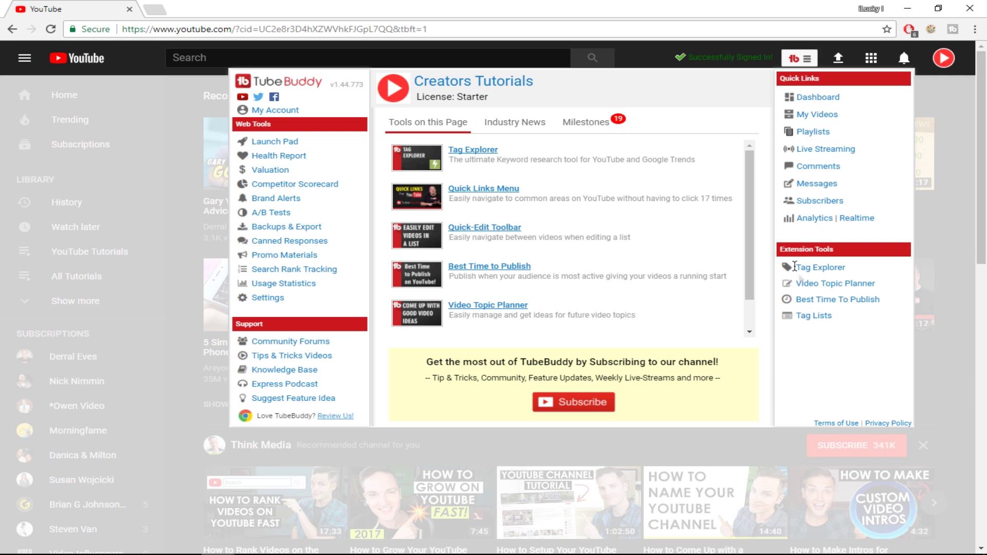
- Launch Tag Explorer from TubeBuddy's Extension Tools
left_click(821, 268)
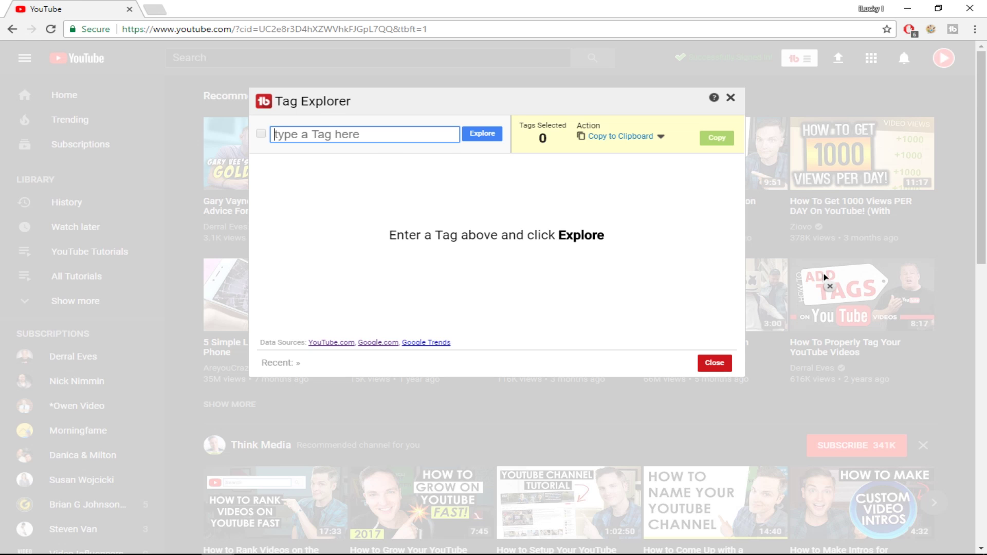
- Explore the tag 'obs tutorial' in Tag Explorer, getting a POOR 13/100 score
type("obs tutorial")
key("Return")
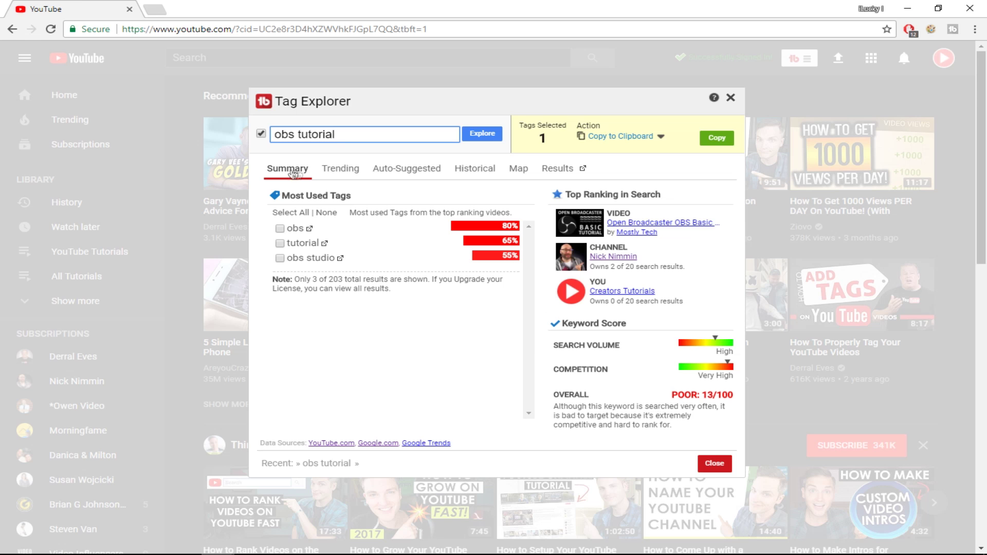
- Review the Trending and Auto-Suggested results for 'obs tutorial'
left_click(334, 171)
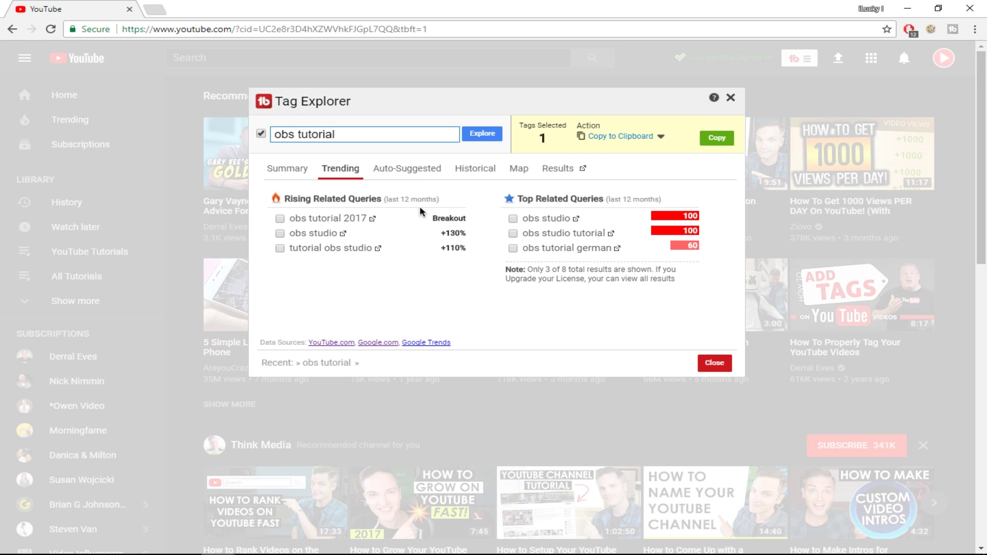
left_click(425, 171)
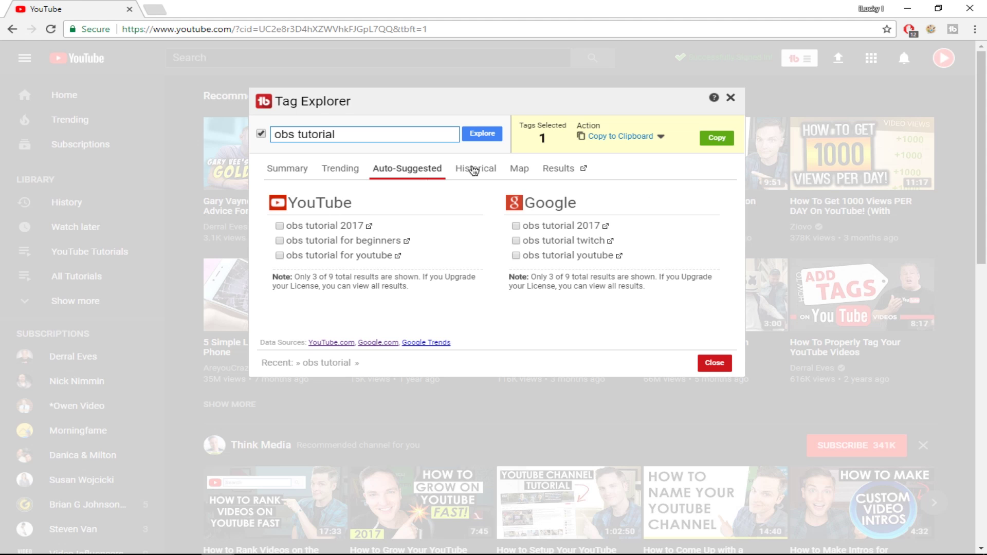
- Check the Historical and Results views for 'obs tutorial', then close Tag Explorer
left_click(474, 170)
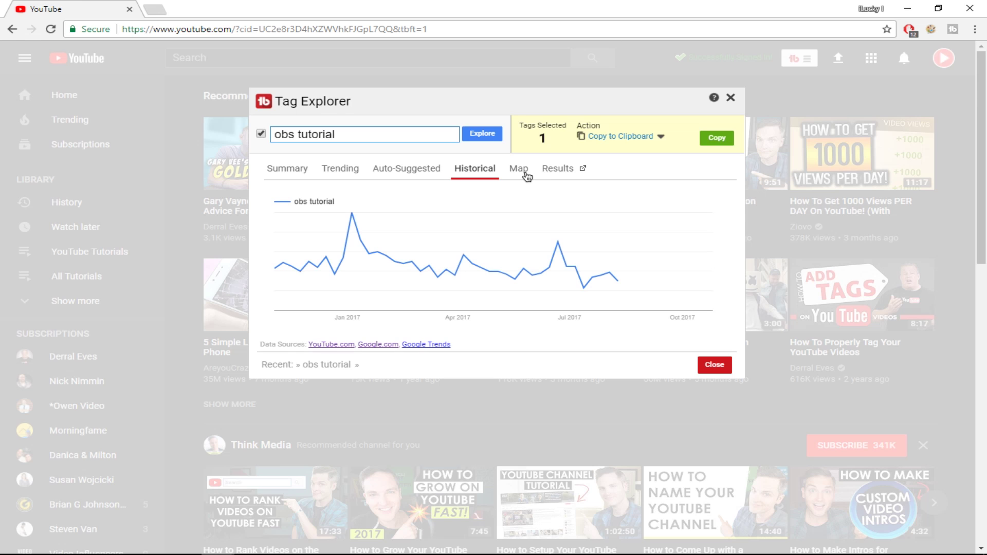
left_click(557, 172)
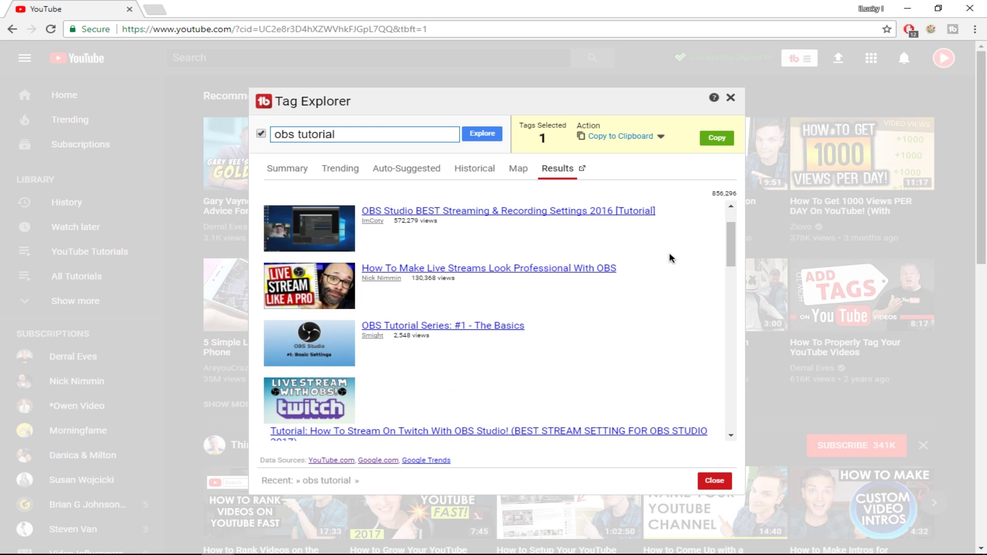
left_click(732, 98)
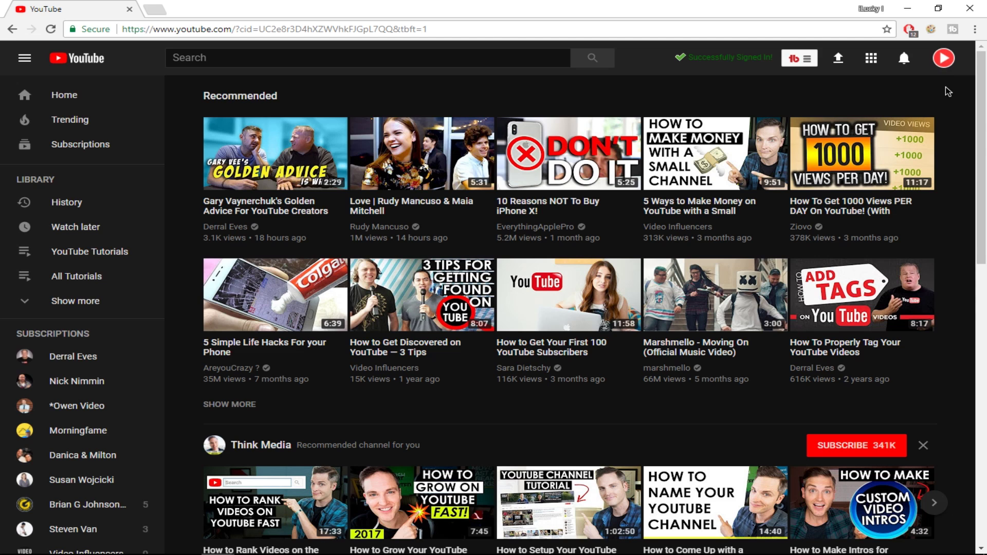
- Open the Info & Settings editor for 'How To Block YouTube Channels 2017' in Creator Studio
left_click(943, 58)
left_click(883, 155)
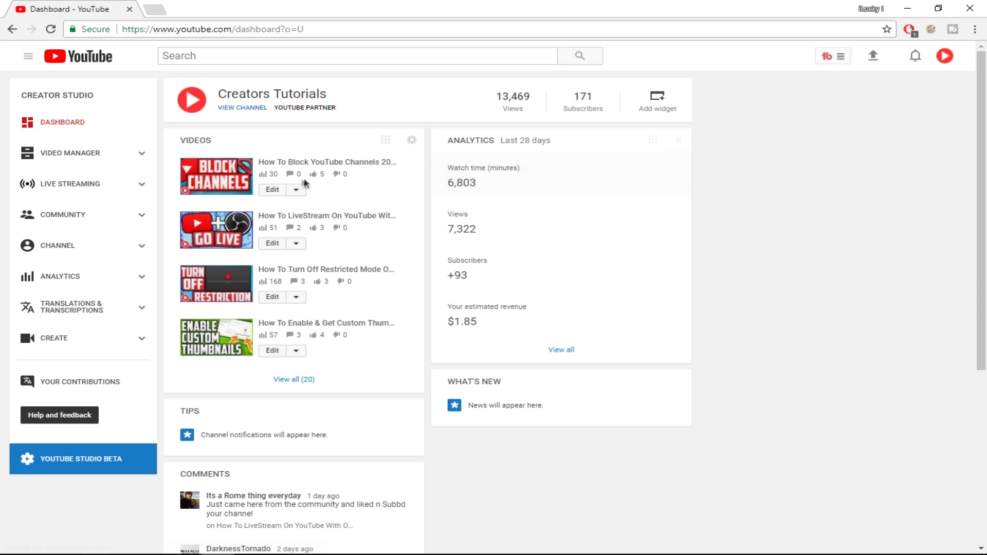
left_click(297, 191)
left_click(300, 209)
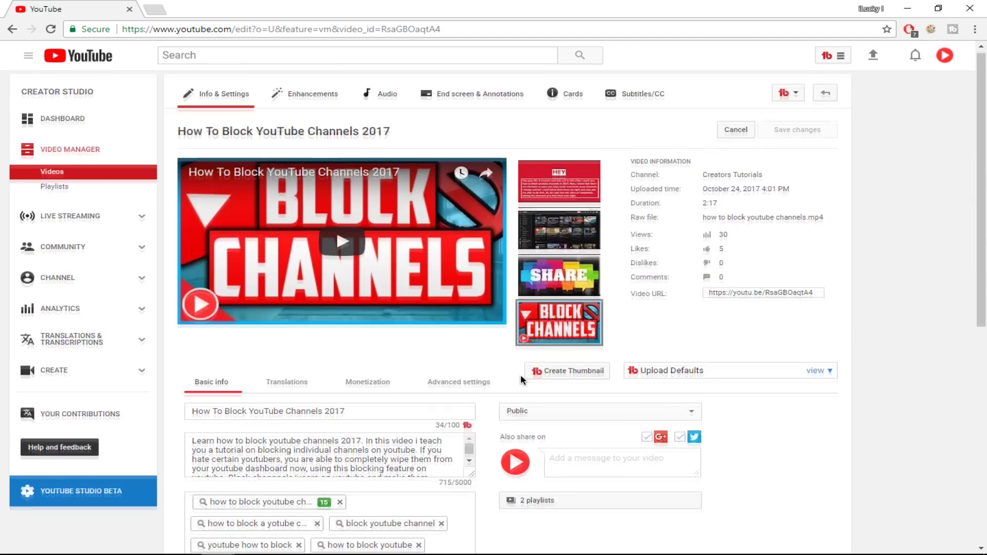
- Scroll down to the tags box and load TubeBuddy's Suggested Tags for the video
scroll(521, 375, "down", 3)
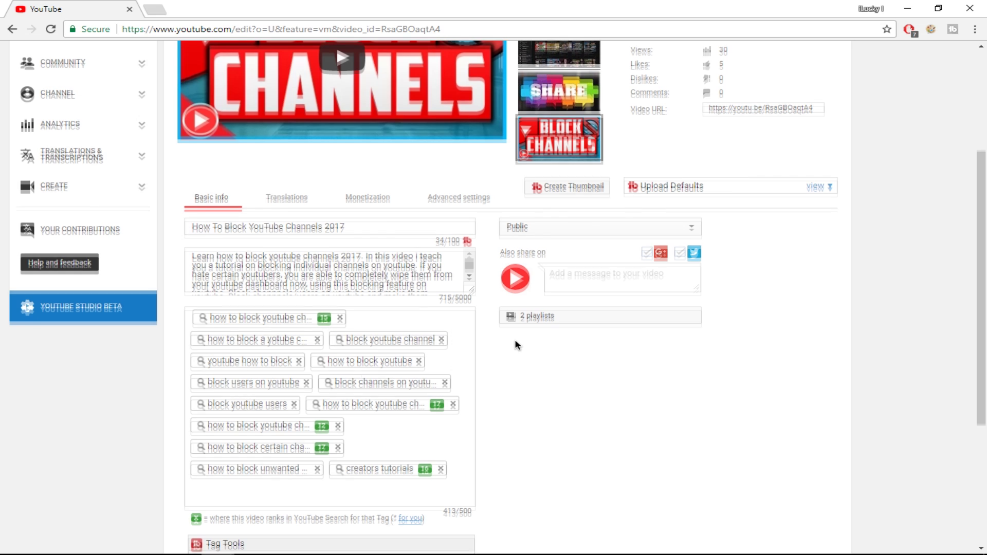
scroll(518, 345, "down", 3)
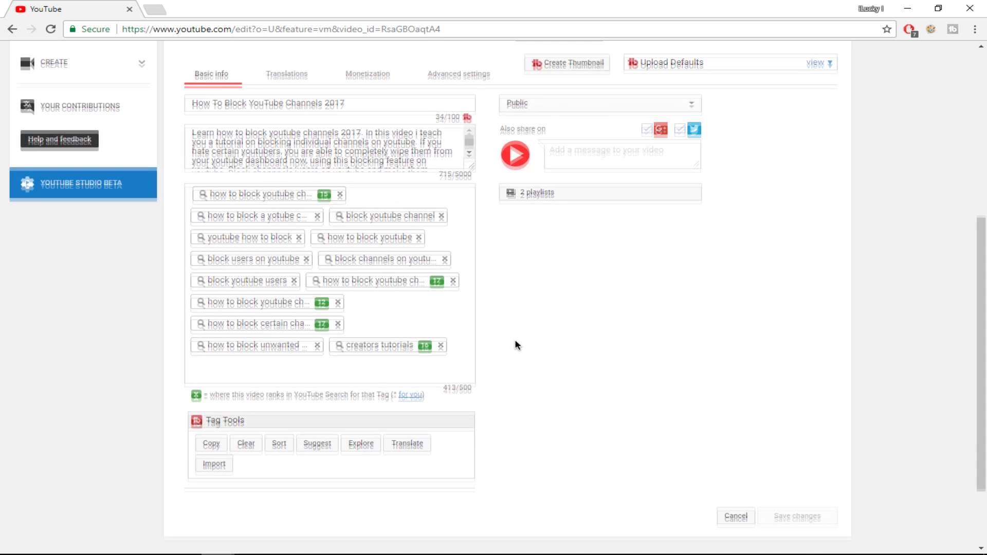
scroll(517, 344, "down", 2)
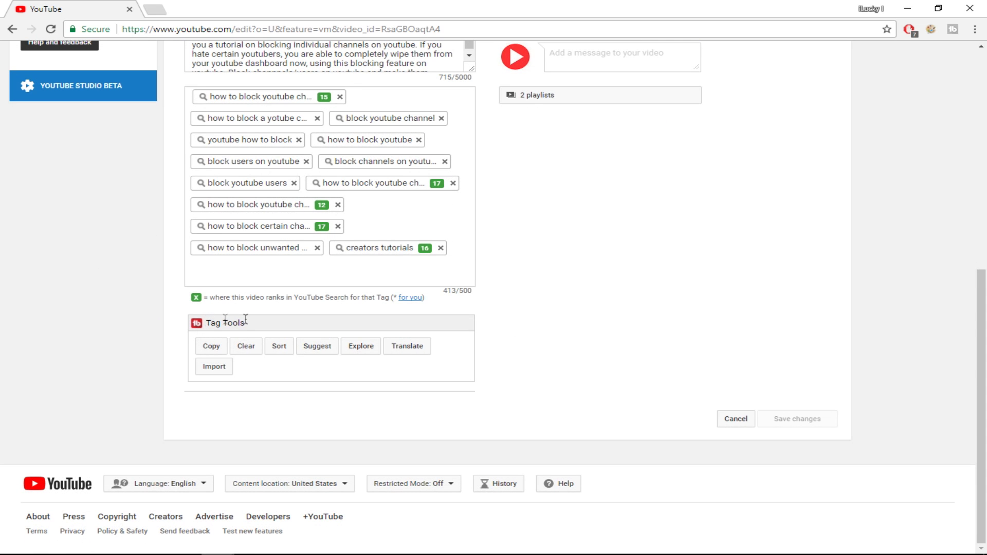
left_click(326, 353)
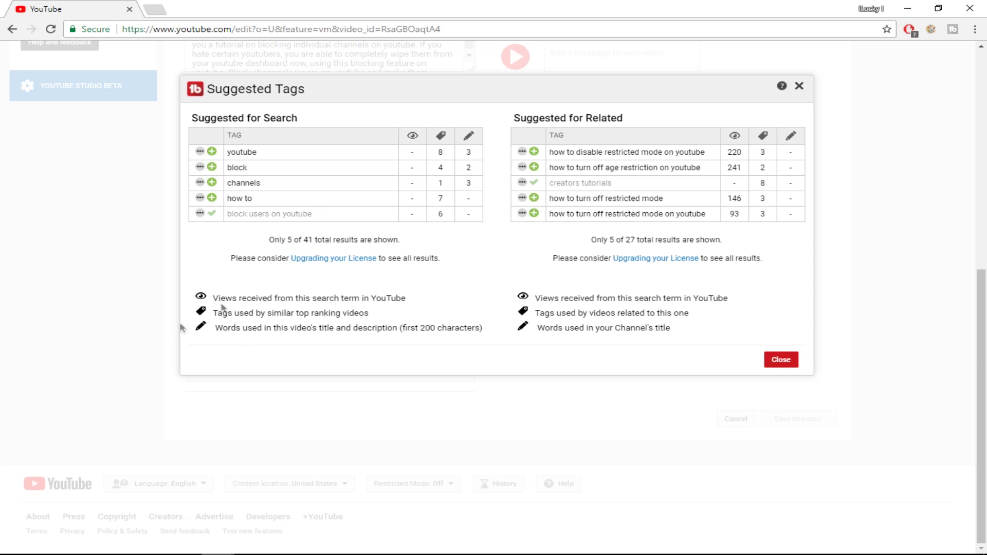
left_click_drag(225, 298, 390, 299)
left_click(436, 304)
left_click_drag(245, 313, 338, 301)
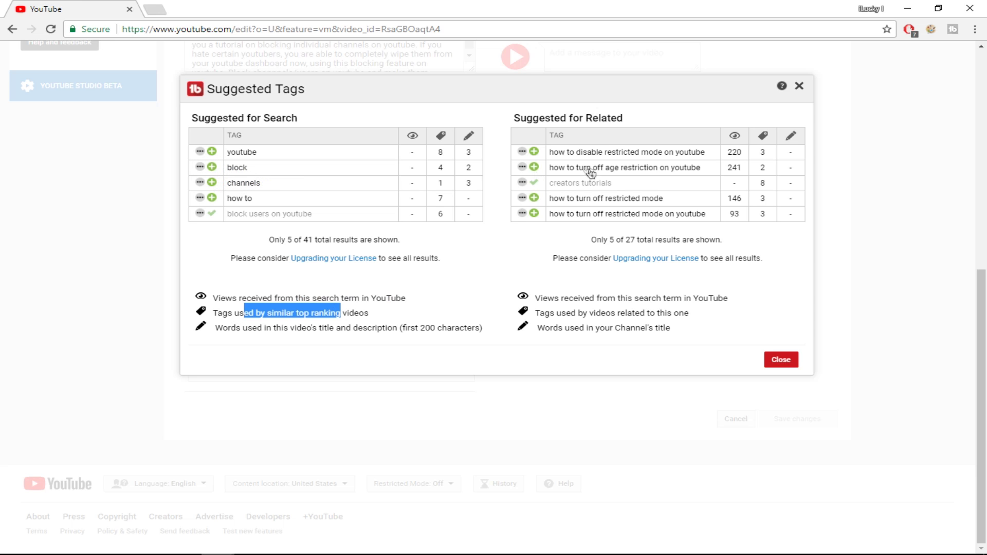
left_click_drag(526, 119, 630, 121)
left_click(645, 129)
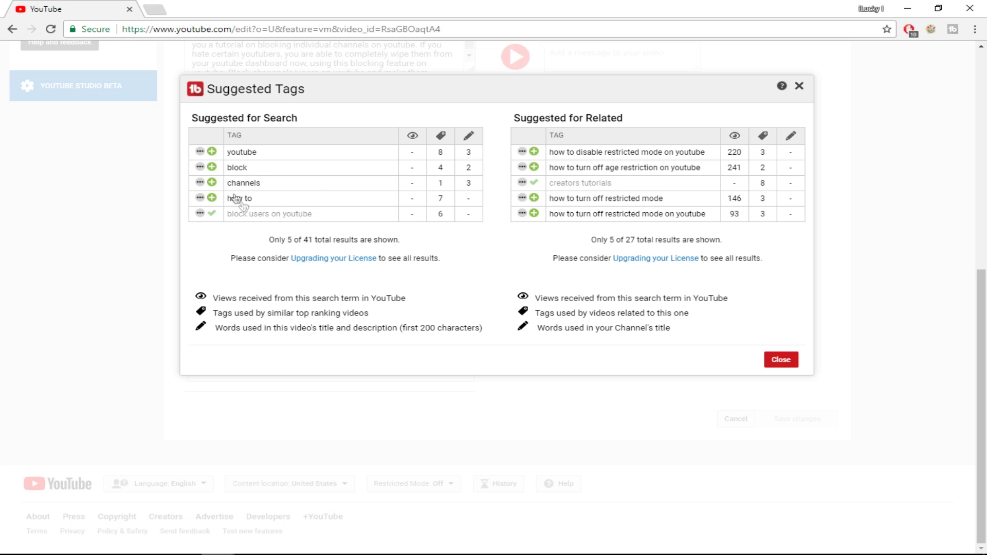
left_click(770, 363)
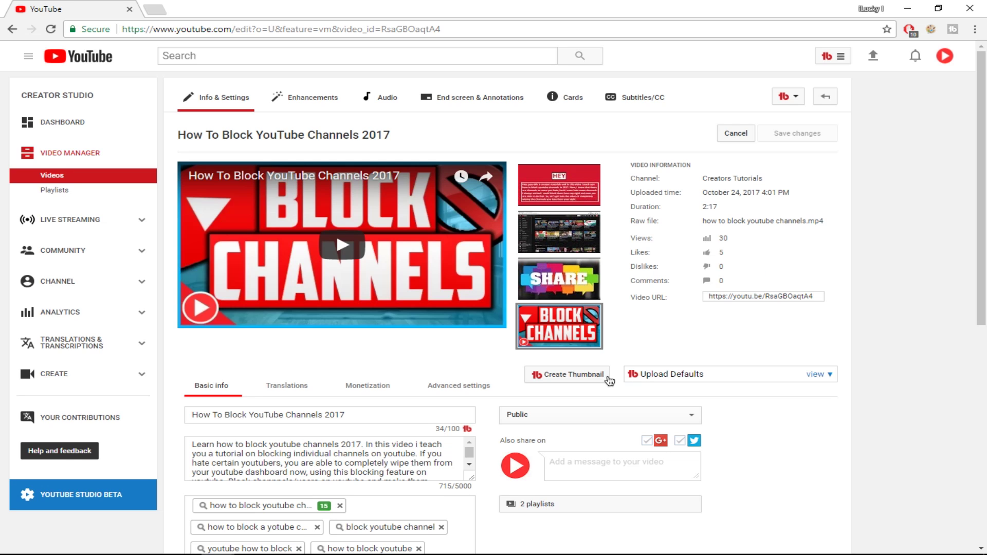
- Start a custom thumbnail using a still video frame paused at 0:01 as the background
left_click(568, 375)
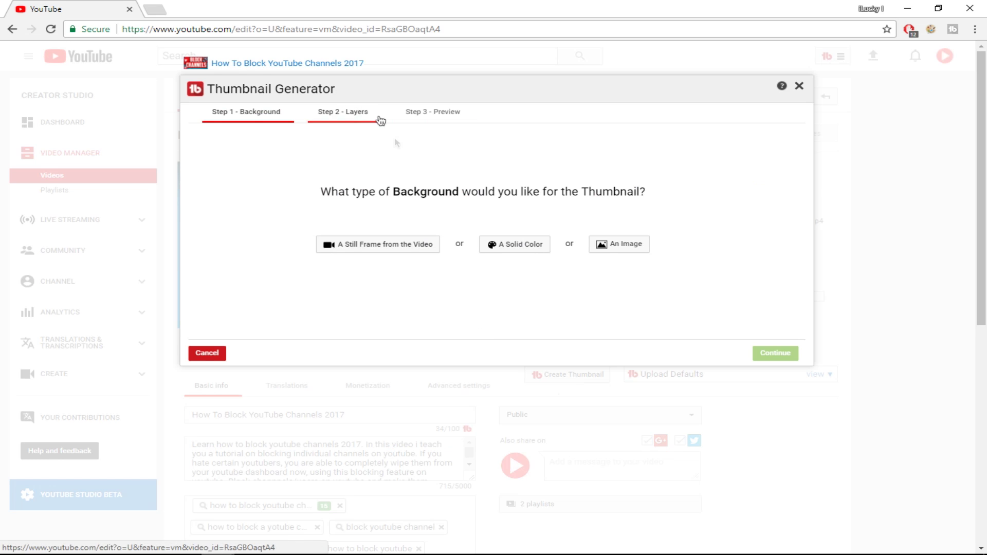
left_click(419, 243)
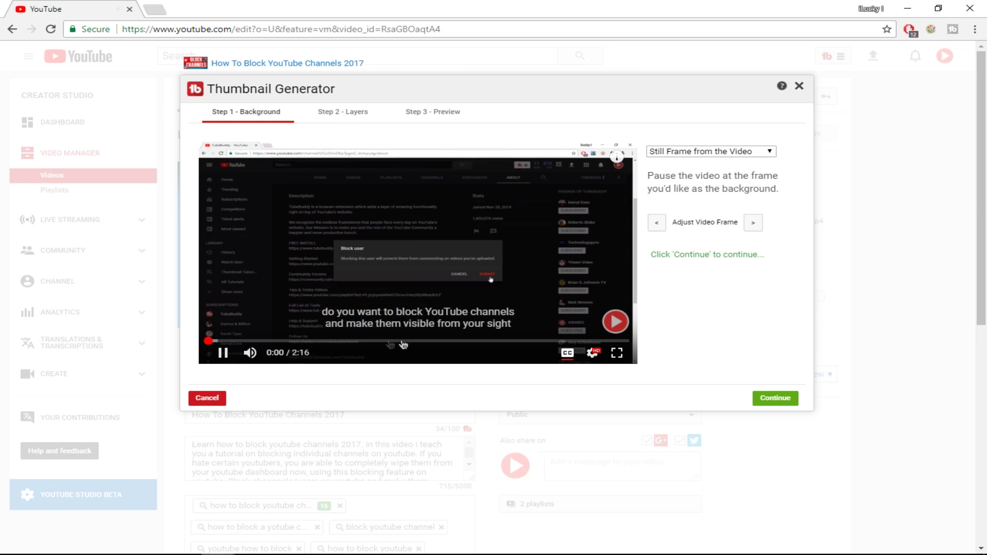
left_click(221, 354)
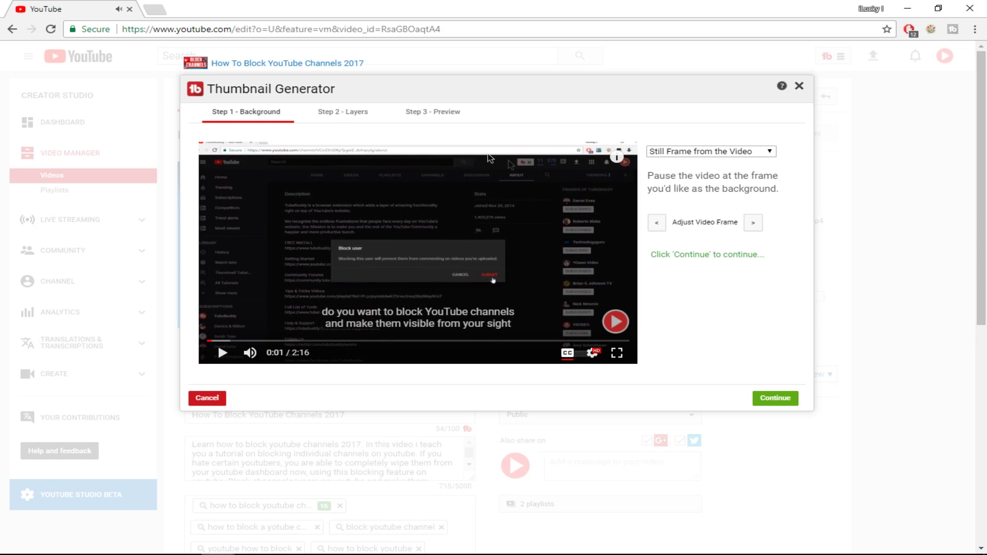
left_click(776, 399)
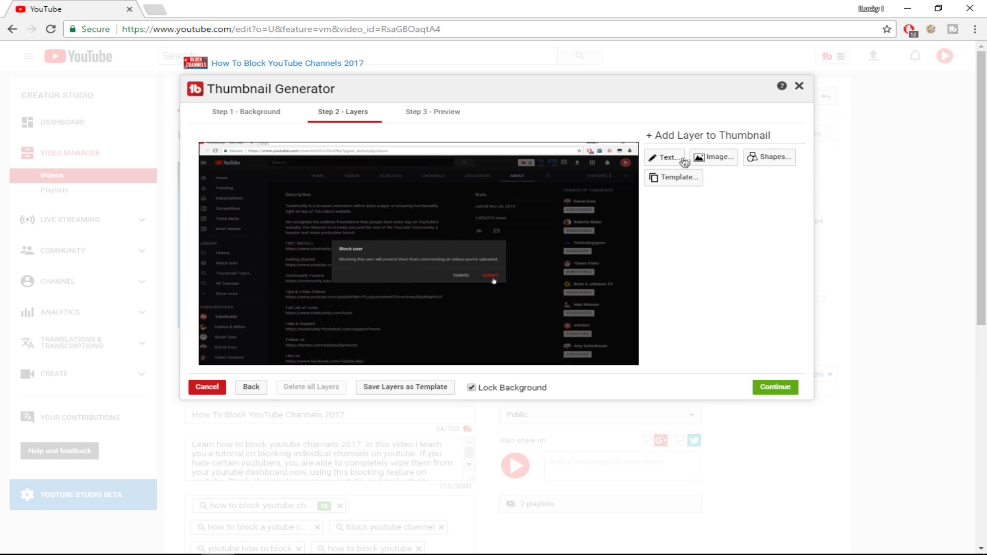
- Add a hollow red circle shape and position it around the block-user dialog's button
left_click(779, 164)
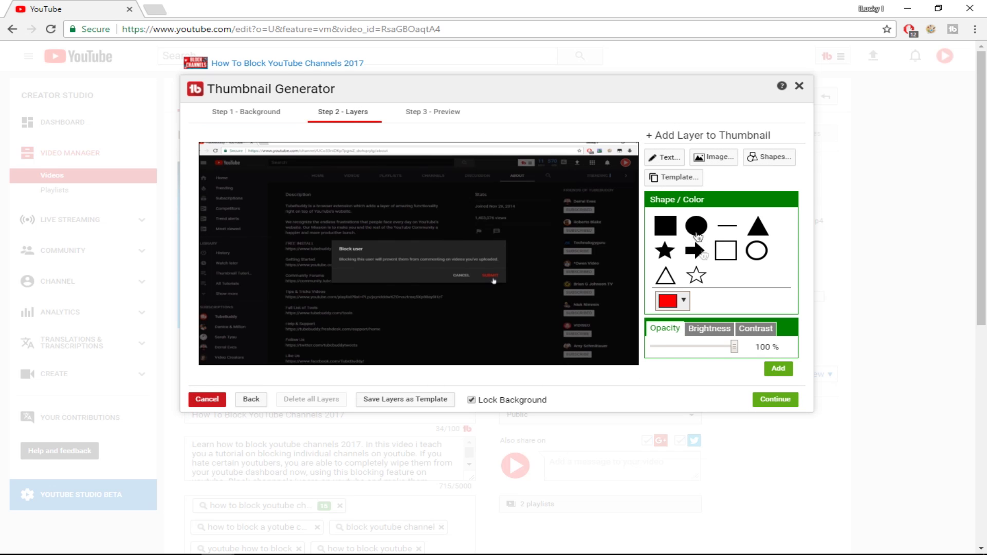
left_click(757, 252)
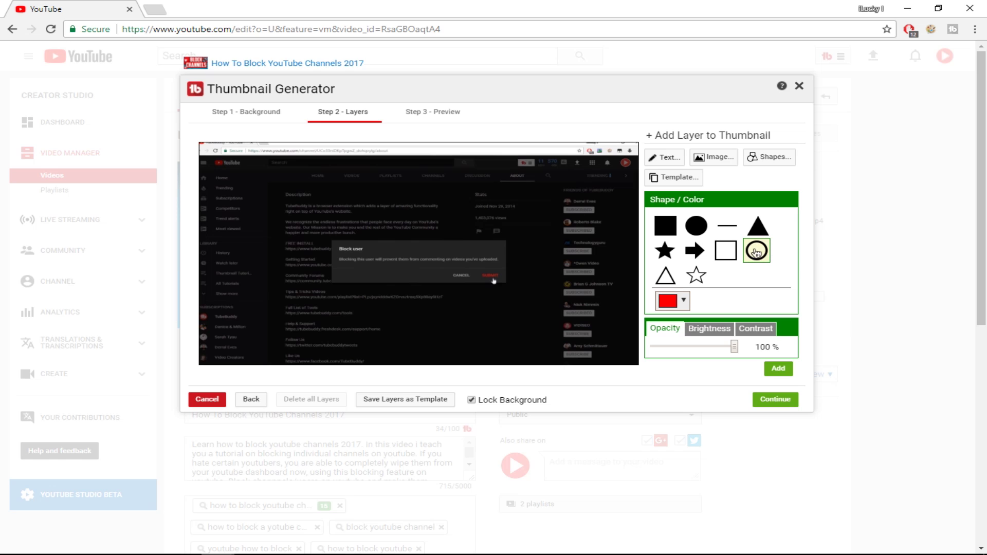
left_click(779, 369)
left_click_drag(405, 242, 497, 275)
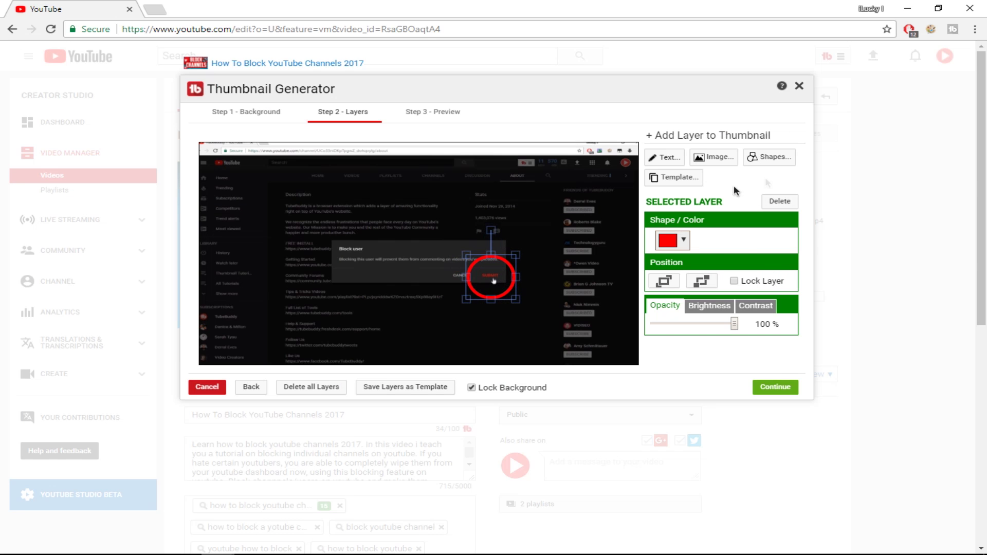
- Add a red arrow shape and place it pointing at the circled button
left_click(760, 167)
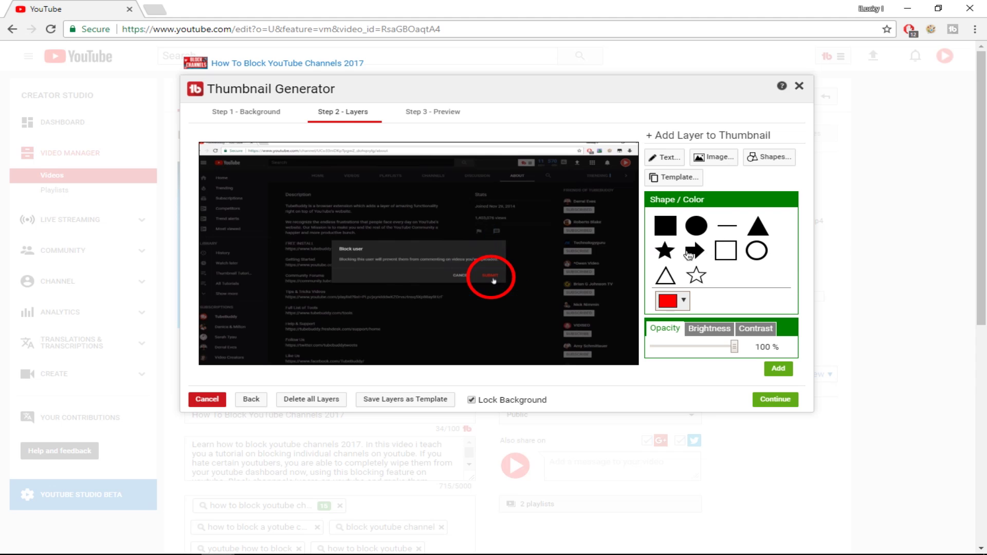
left_click(779, 369)
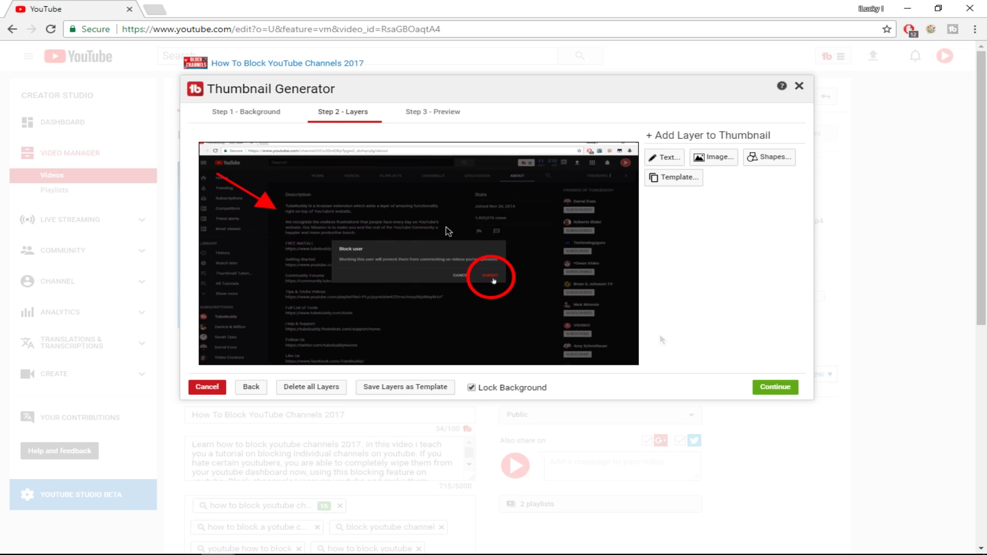
left_click(264, 205)
left_click_drag(300, 231, 483, 269)
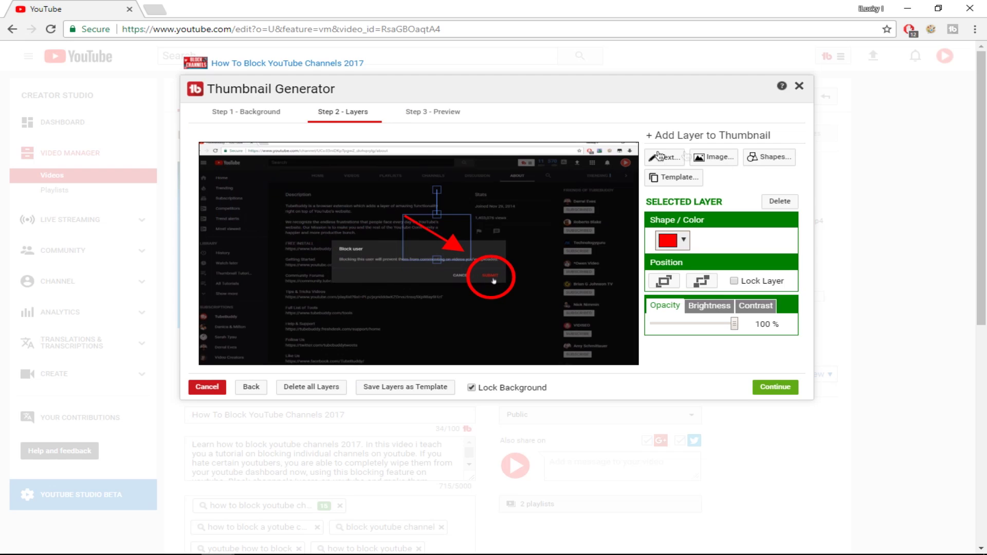
- Add large red 'OMG' text across the top of the thumbnail, then close the Thumbnail Generator
left_click(660, 156)
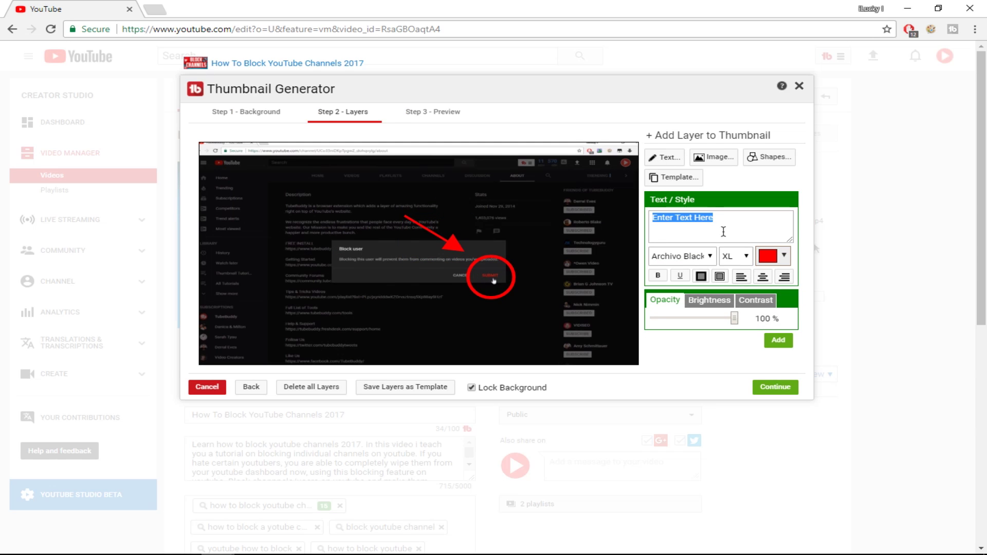
type("OMG")
key("BackSpace")
key("BackSpace")
type("MG")
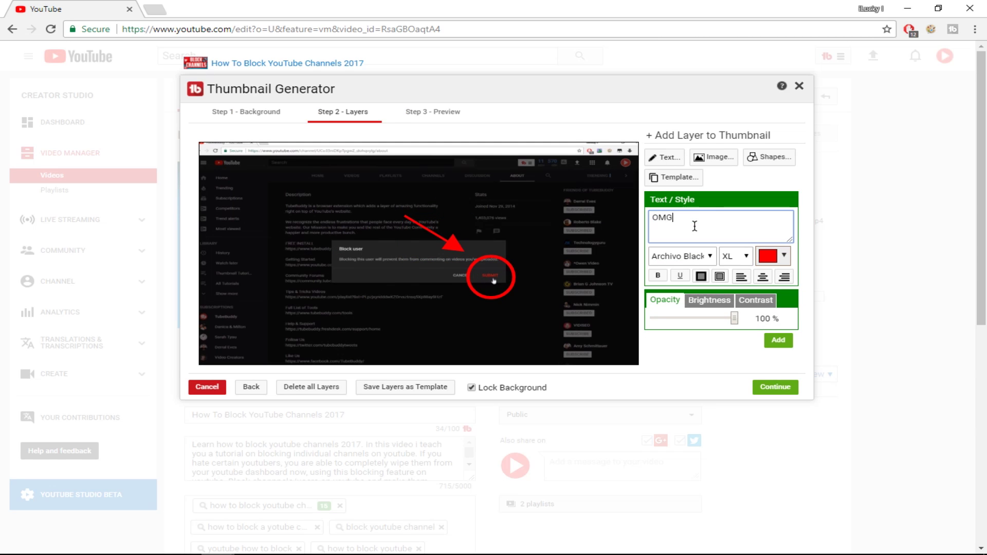
left_click(778, 339)
left_click_drag(366, 201, 433, 184)
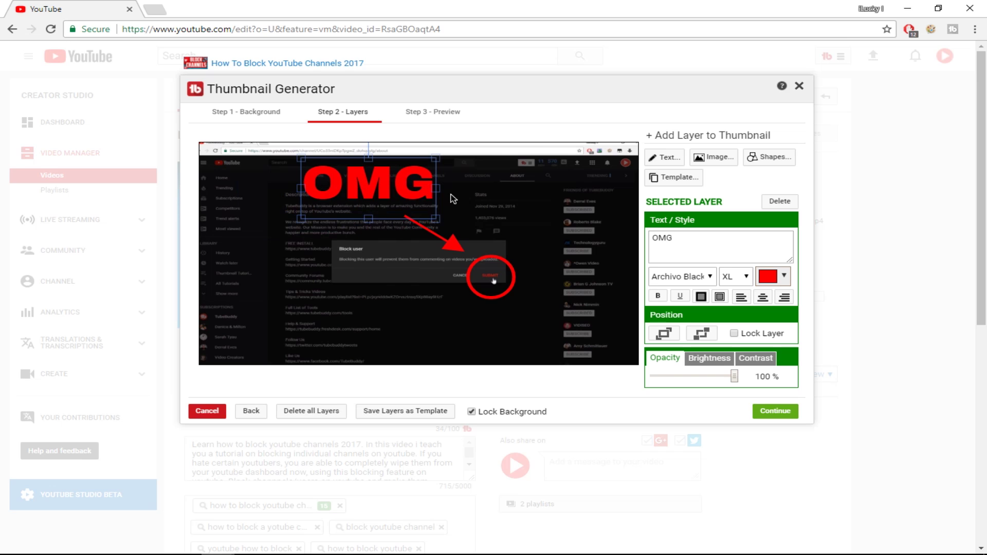
left_click(800, 86)
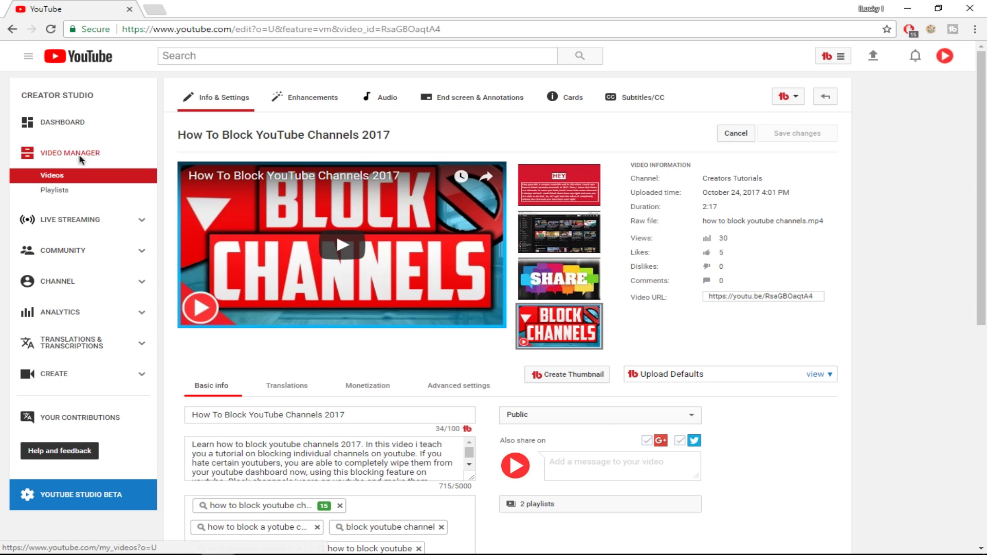
- Return from the video's edit page to the Video Manager list of uploaded videos
left_click(539, 102)
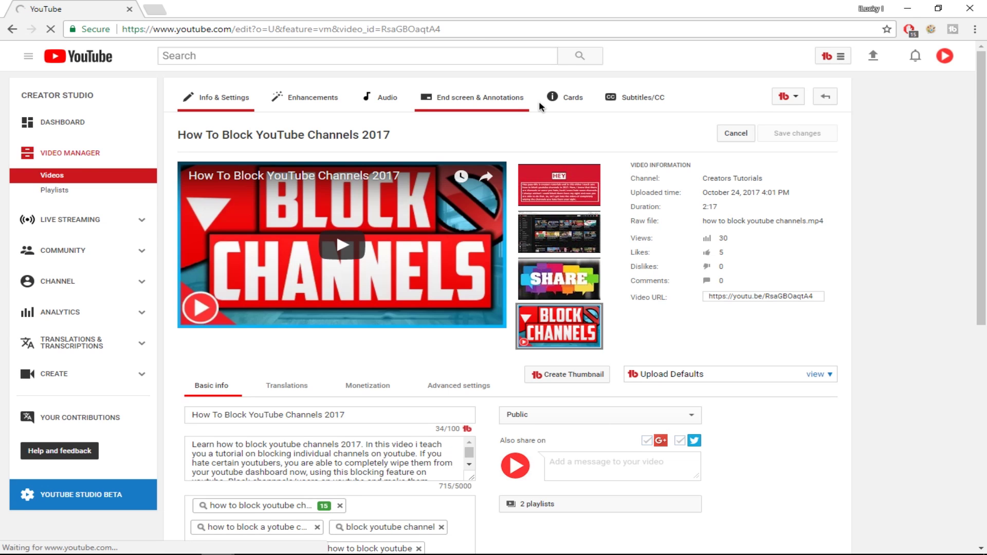